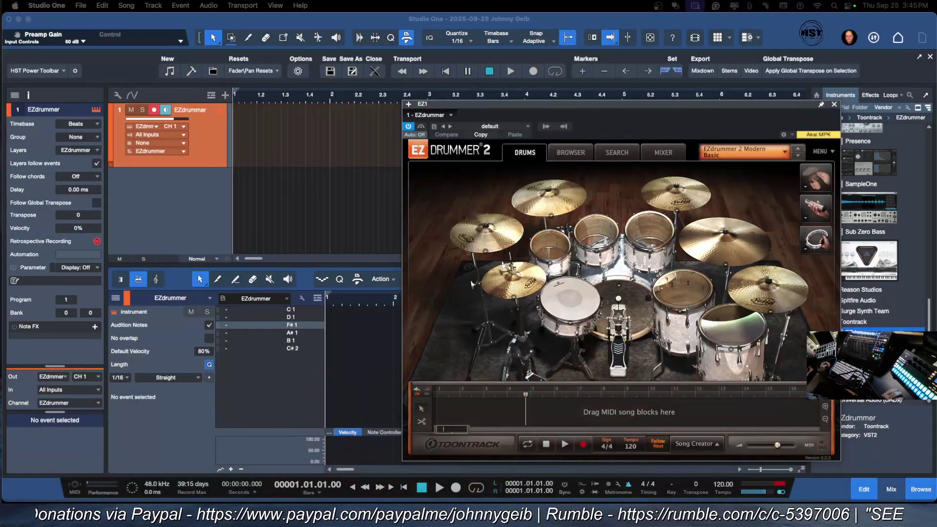
Step: Reveal the editor behind EZdrummer, zoom the arrangement timeline, and show the groove Search page
left_click_drag(529, 108, 413, 110)
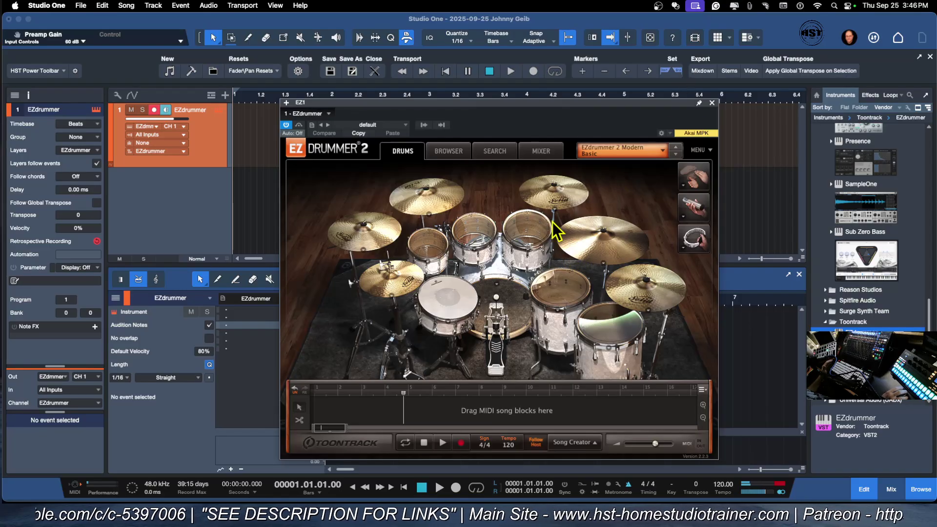
left_click_drag(534, 100, 737, 78)
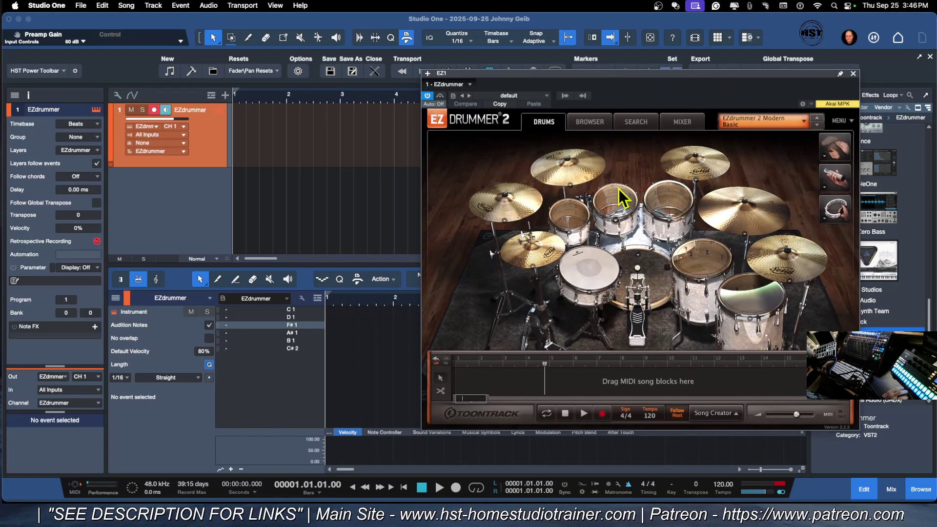
left_click(638, 122)
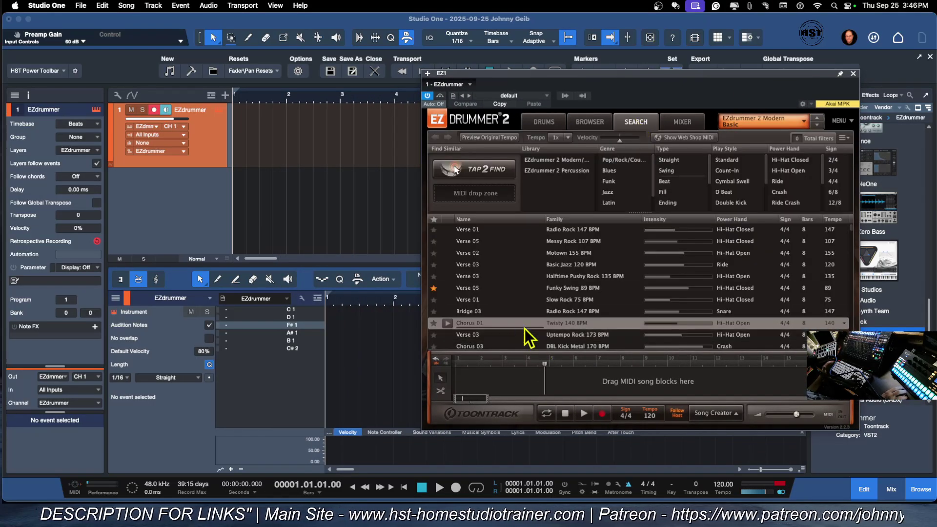
Step: Preview the Funky Swing 89, Halftime Pushy Rock 135, Basic Jazz 120 and Slow Rock 75 BPM grooves, then stop
left_click(464, 289)
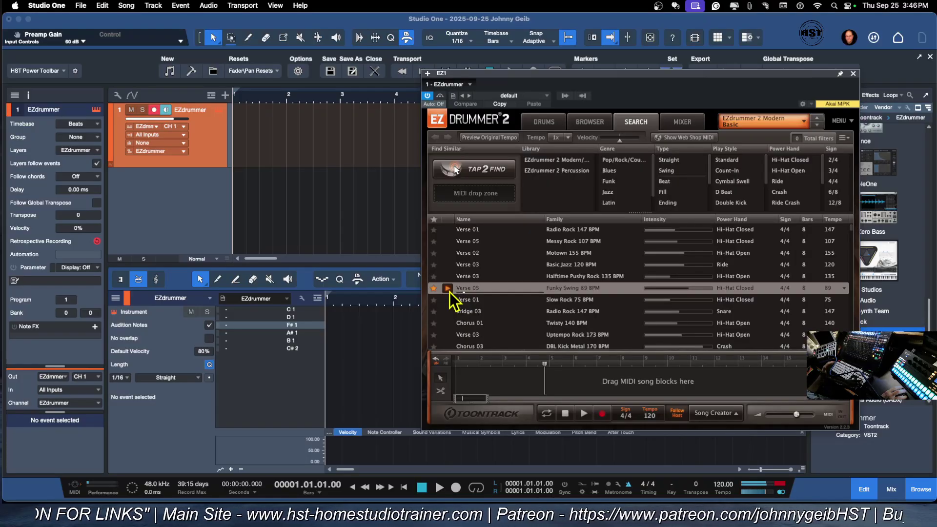
left_click(465, 277)
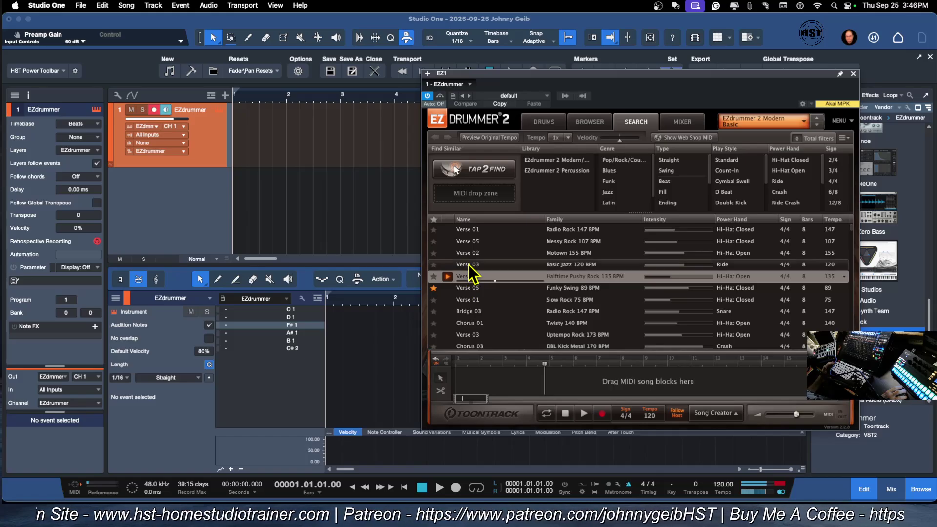
left_click(468, 266)
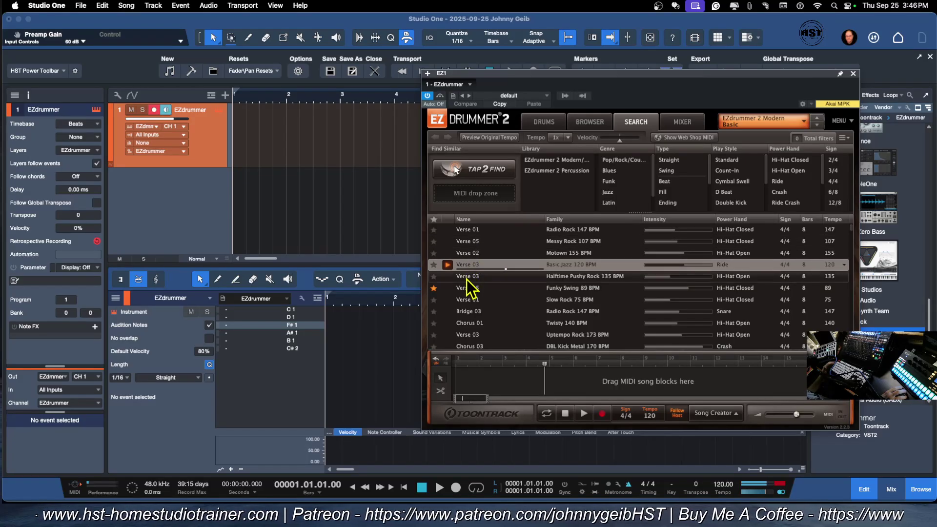
left_click(466, 278)
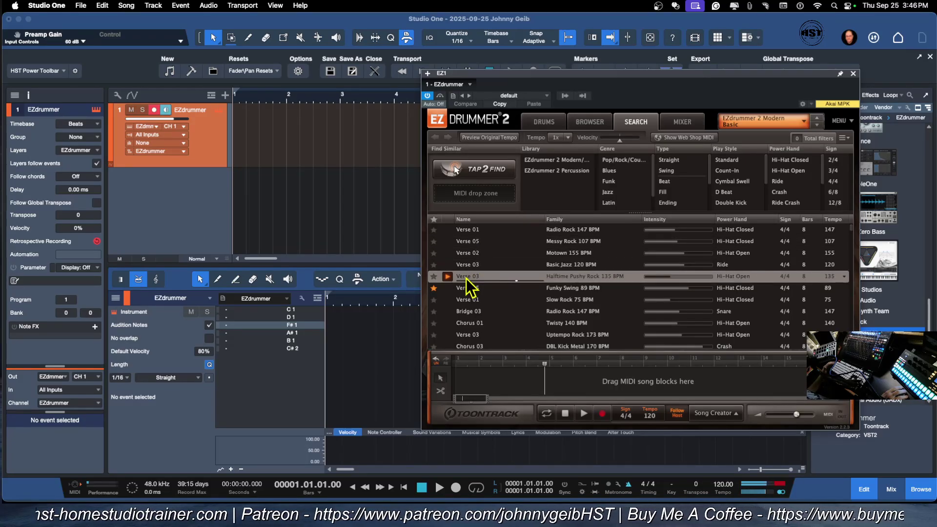
left_click(464, 286)
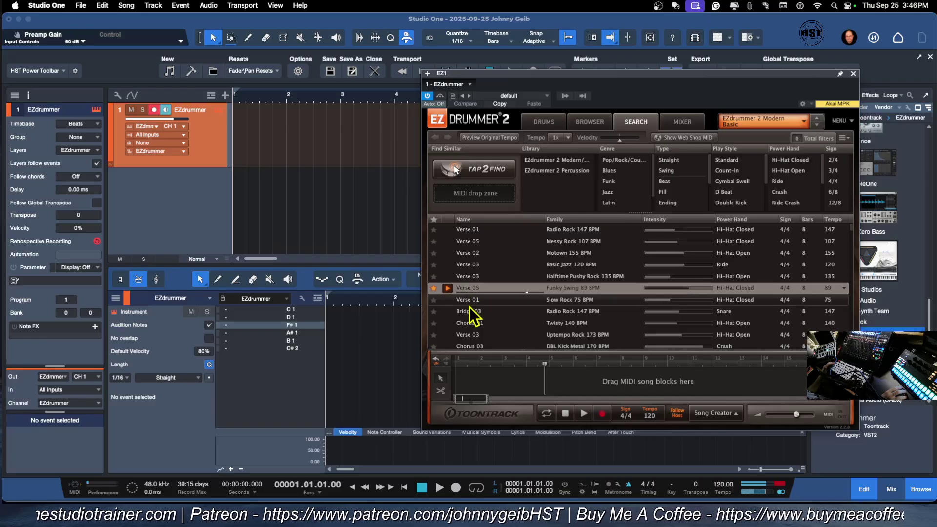
left_click(470, 300)
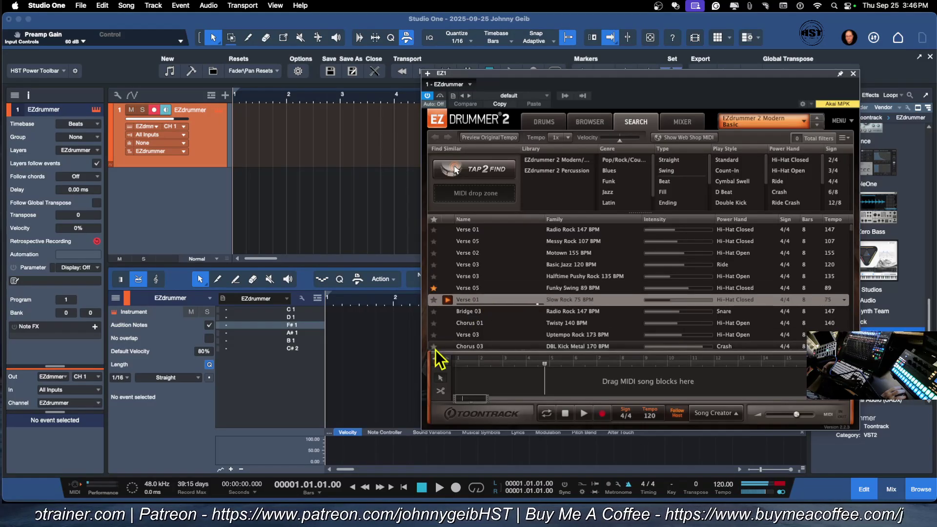
left_click(446, 299)
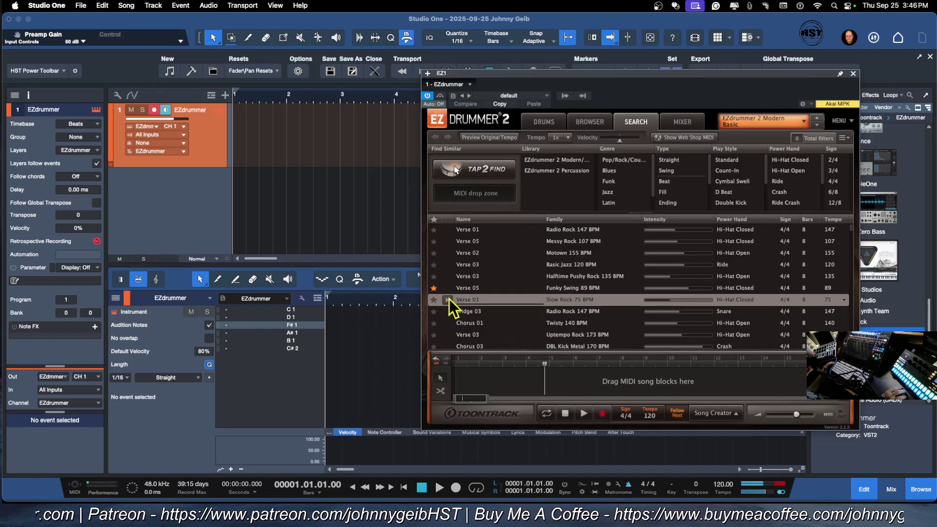
left_click(565, 413)
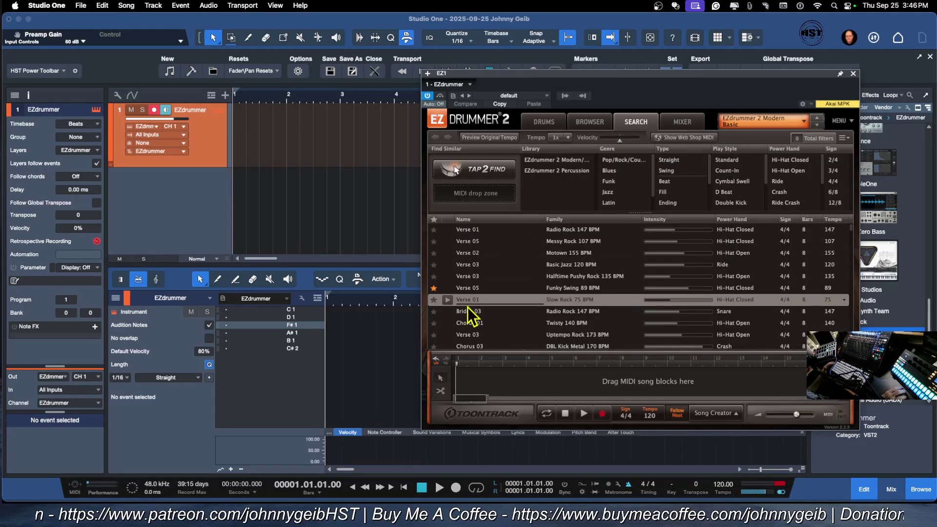
Step: Add a Slow Rock verse ending at bar 3, then a shortened Twisty 140 BPM chorus, to the song track
left_click_drag(468, 302, 452, 391)
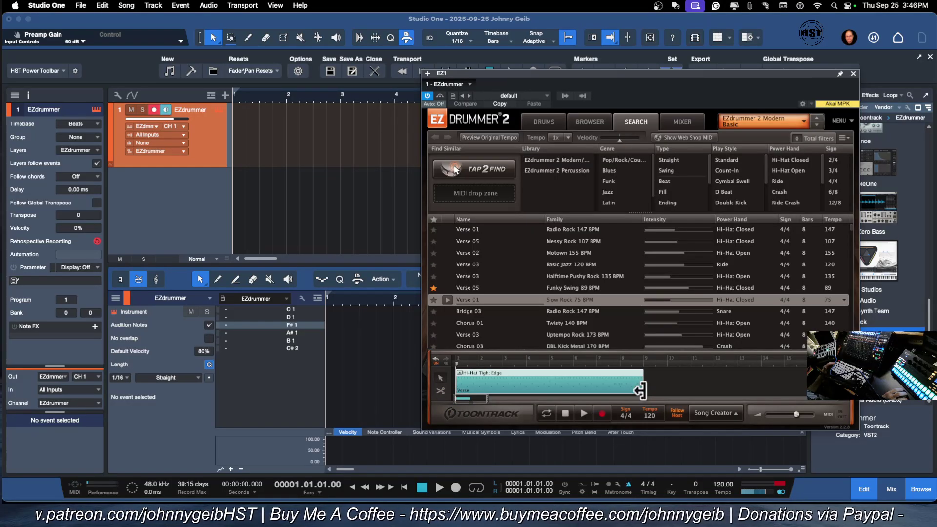
left_click_drag(644, 382, 508, 379)
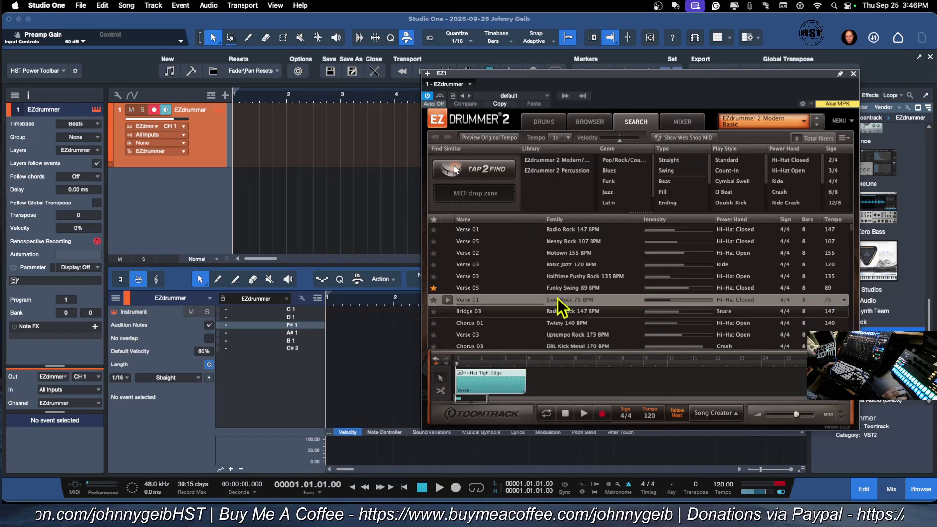
left_click(469, 323)
left_click_drag(468, 323, 530, 389)
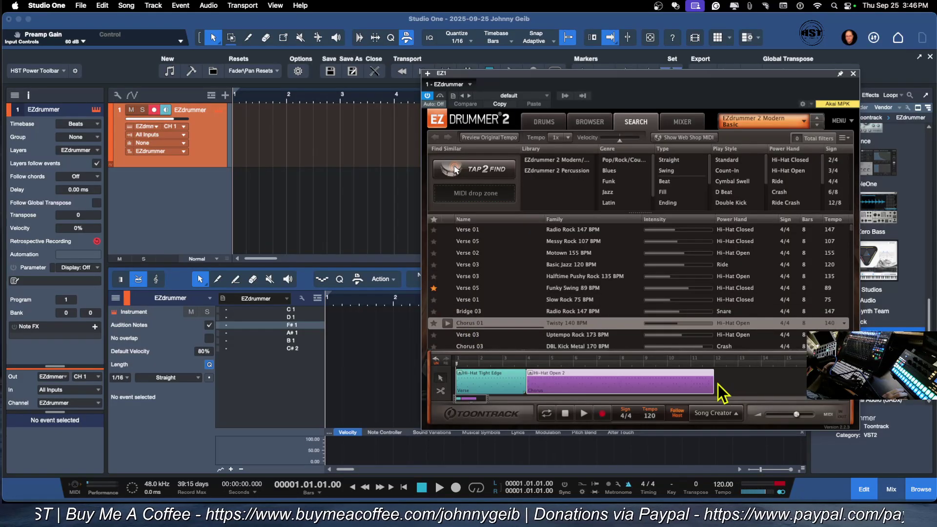
left_click_drag(714, 388, 620, 393)
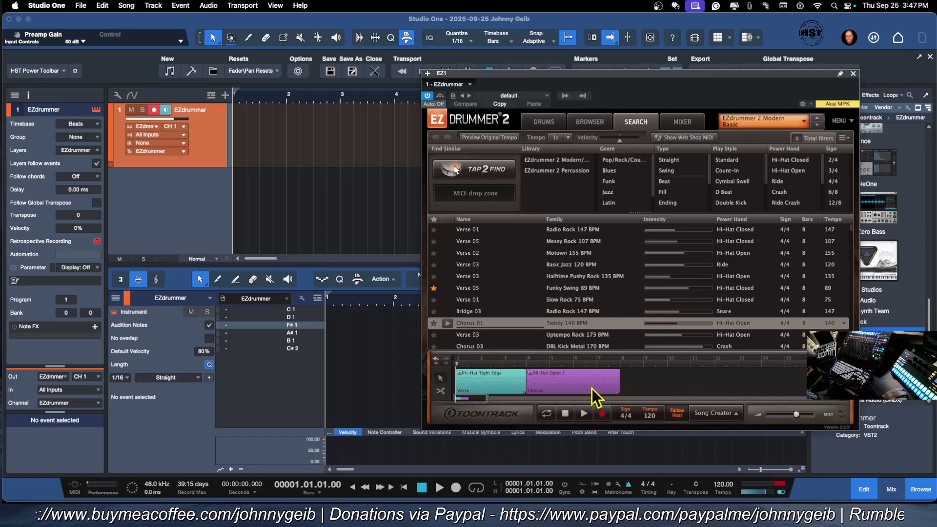
left_click(440, 487)
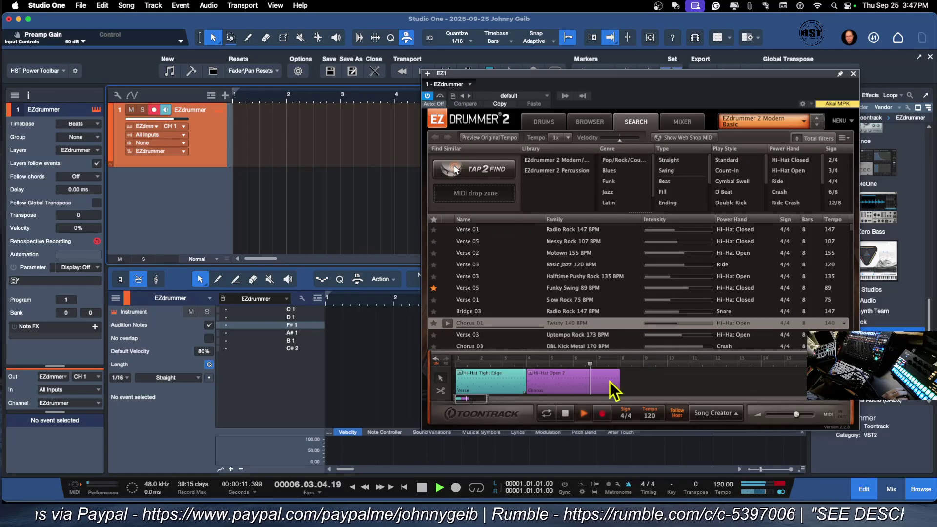
key("space")
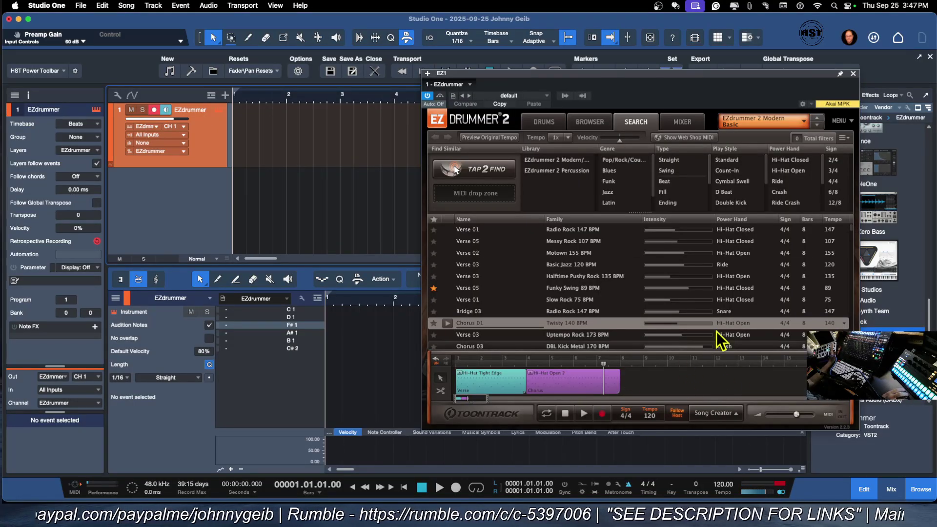
Step: Drag the Chorus 01 groove onto the EZdrummer track as a part and play it
left_click_drag(706, 78, 770, 104)
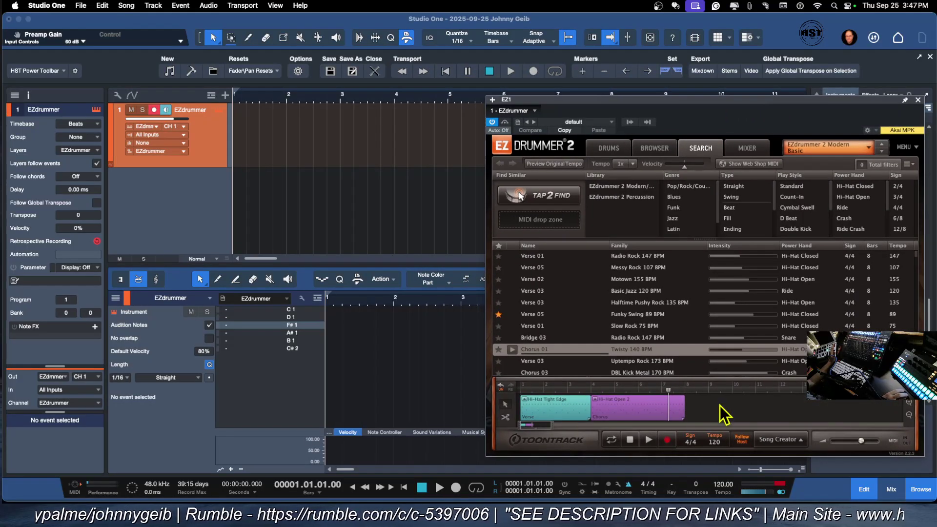
mouse_move(519, 344)
left_mouse_down()
mouse_move(344, 115)
mouse_move(254, 140)
left_mouse_up()
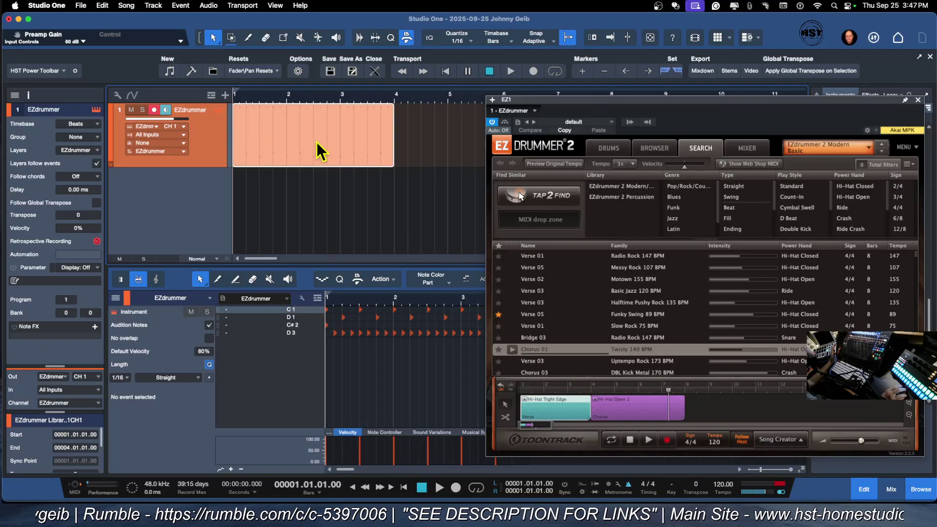
key("space")
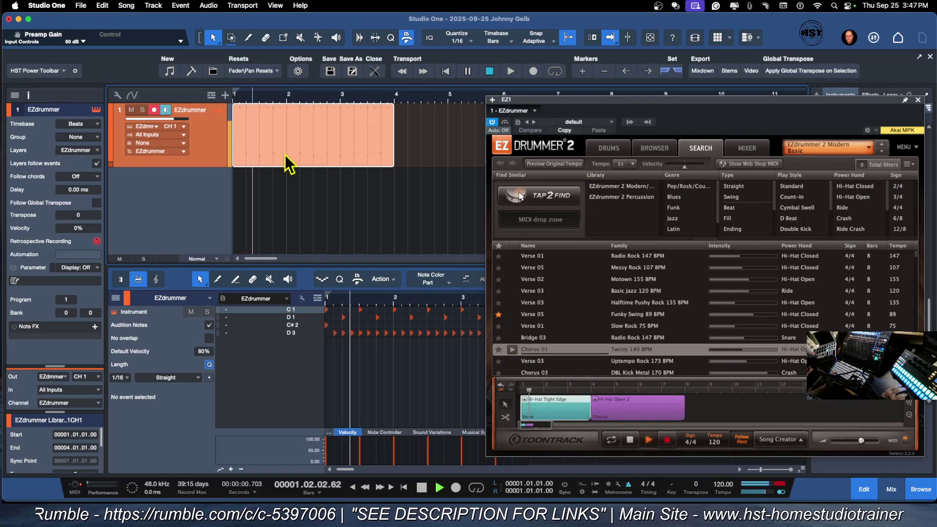
Step: Remove the teal and purple song-track parts, replay, and return EZdrummer to its Drums kit view
right_click(577, 417)
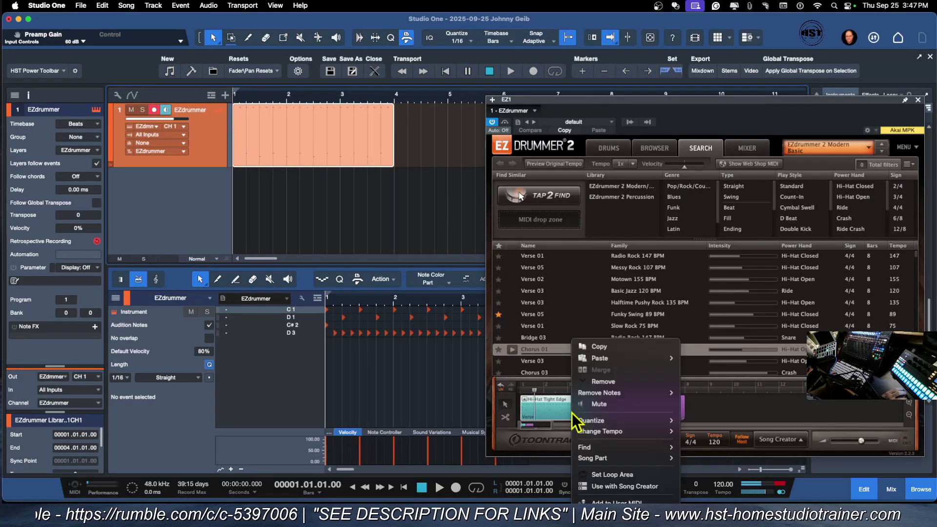
left_click(602, 381)
right_click(620, 415)
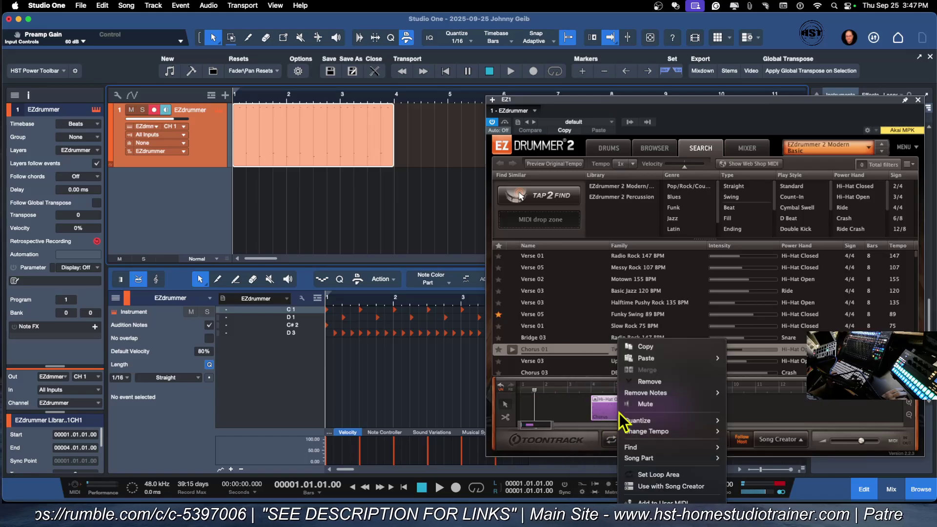
left_click(641, 381)
key("space")
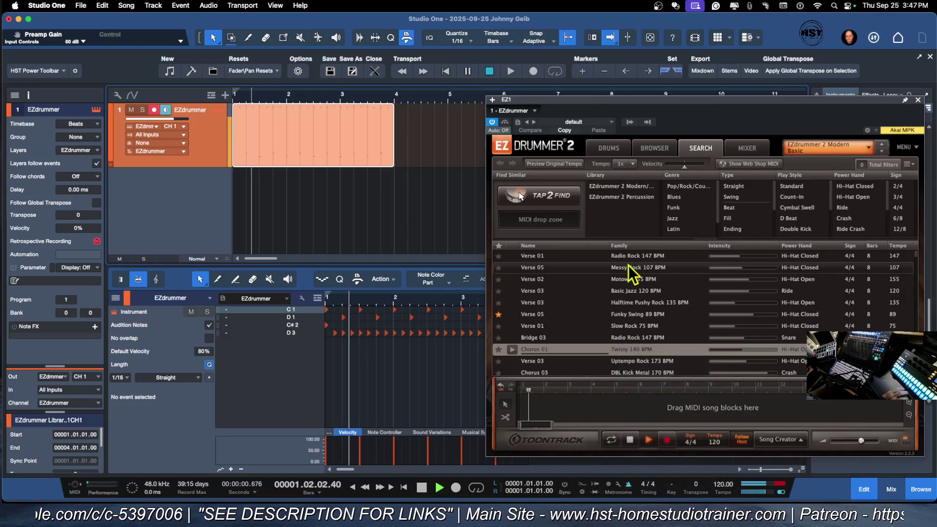
left_click(610, 147)
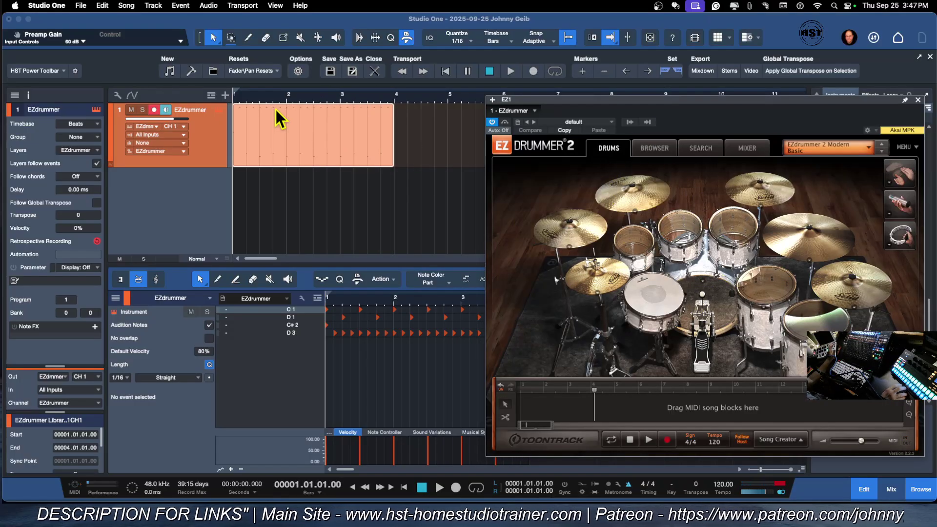
Step: Close the EZdrummer plugin window, zoom the note editor to fit, and select the drum part
left_click(308, 145)
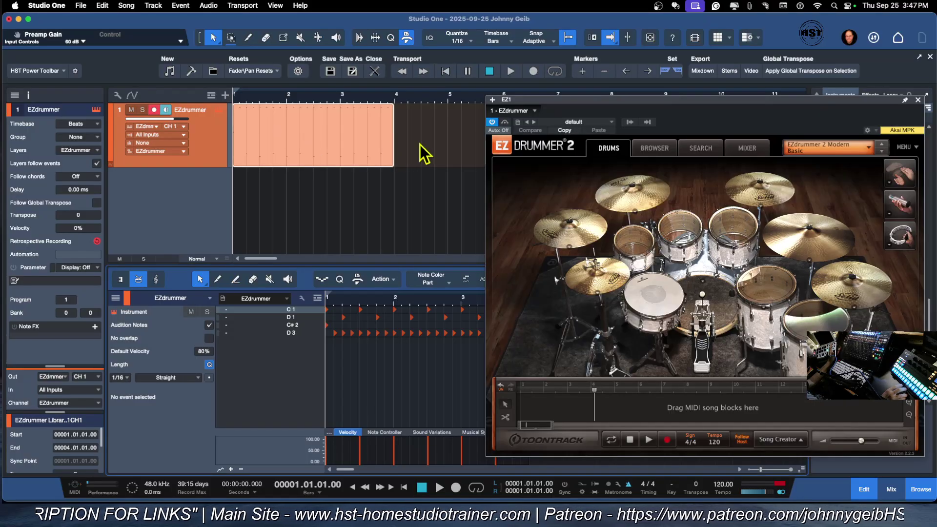
left_click(918, 100)
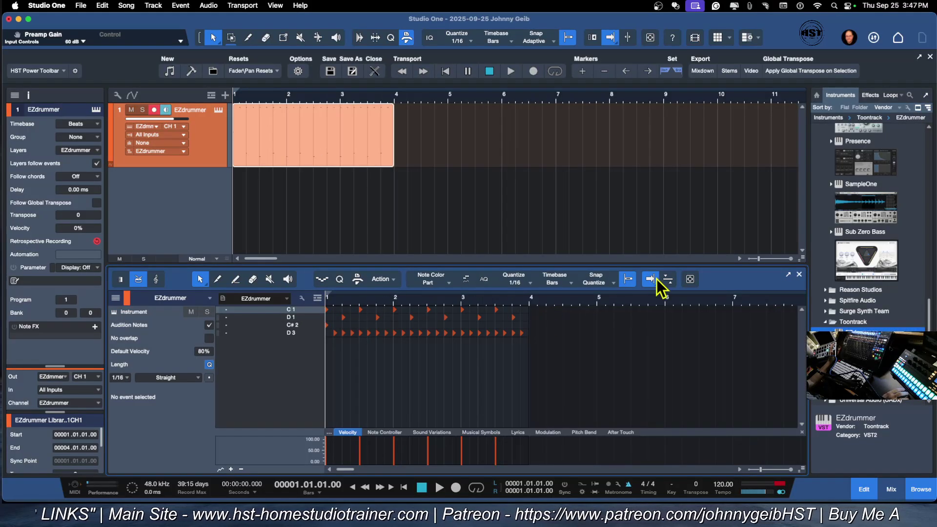
left_click(689, 281)
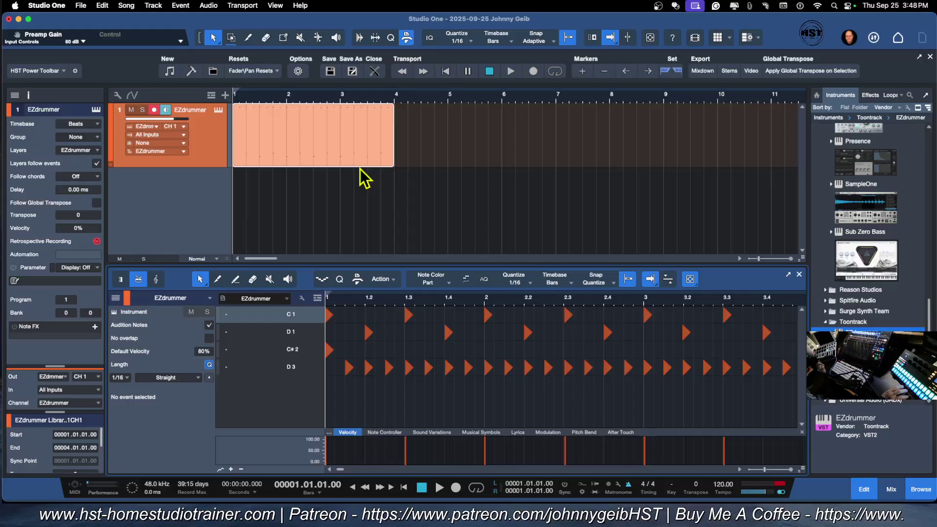
left_click(324, 146)
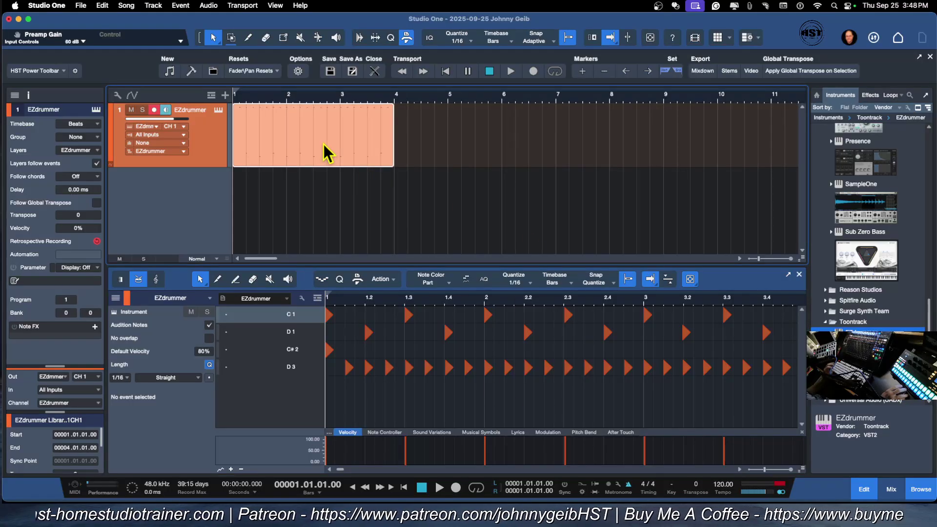
Step: Delete the old drum part, enable input quantize (IQ), test playback, and start recording a new drum take
key("Delete")
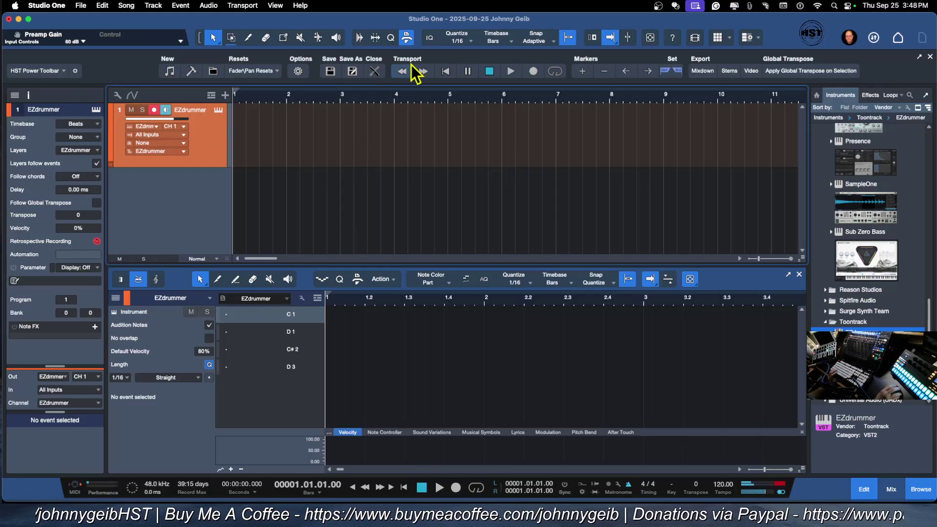
left_click(430, 37)
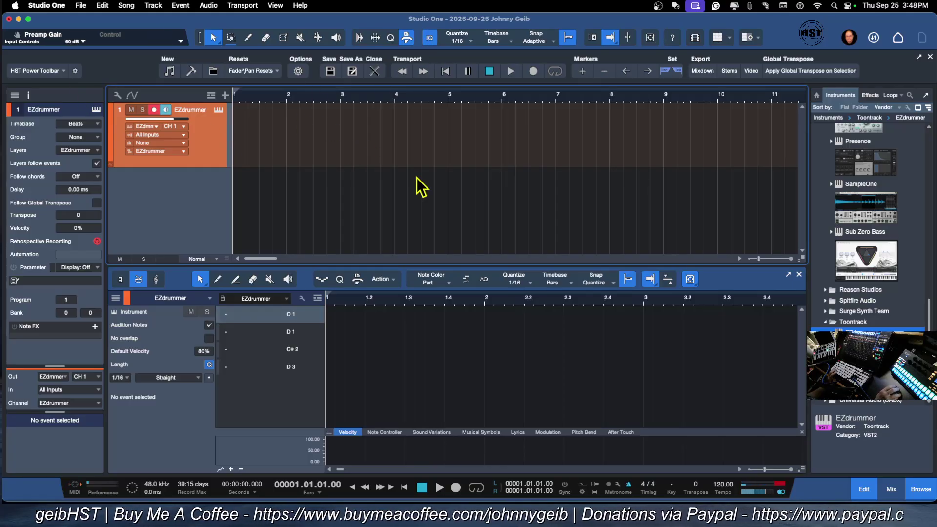
key("space")
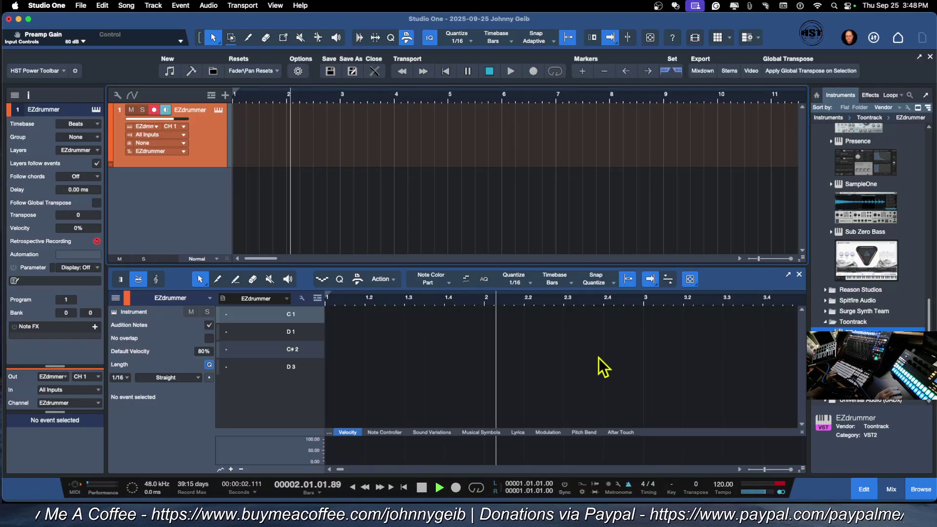
key("space")
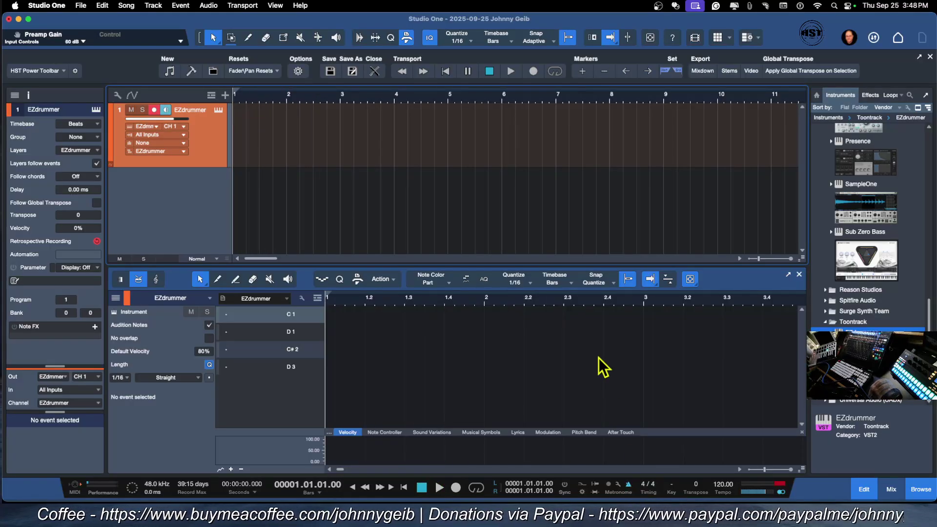
key("KP_Multiply")
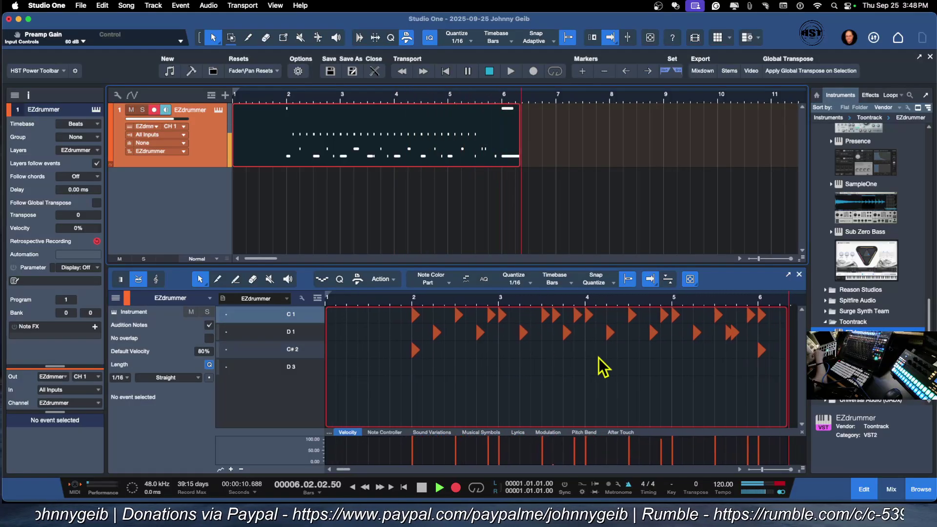
Step: Stop recording, audition the new bar 2–7 drum part, then reopen the EZdrummer plugin
key("space")
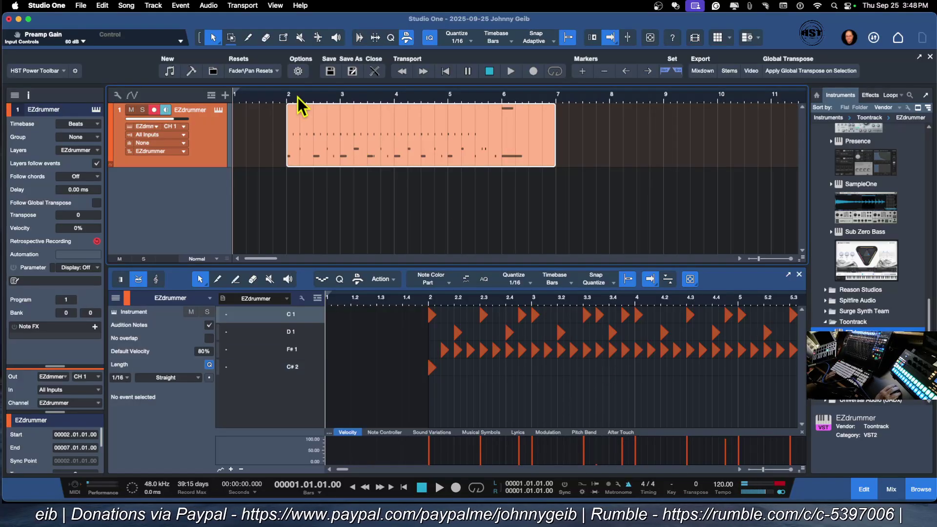
left_click(283, 97)
key("space")
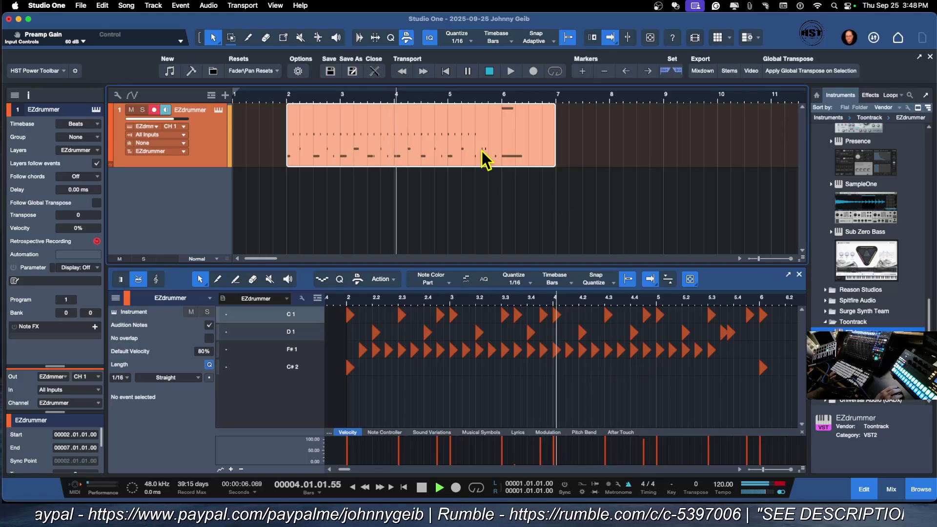
key("space")
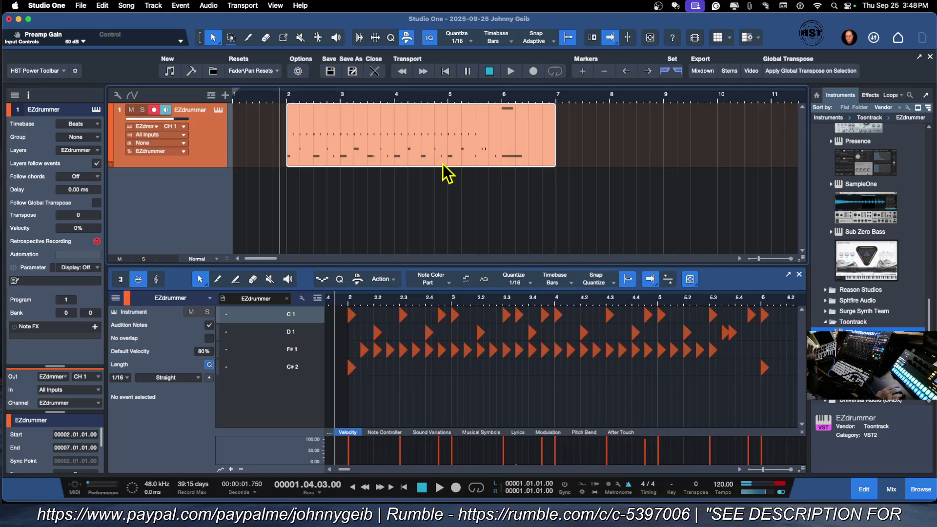
left_click(217, 110)
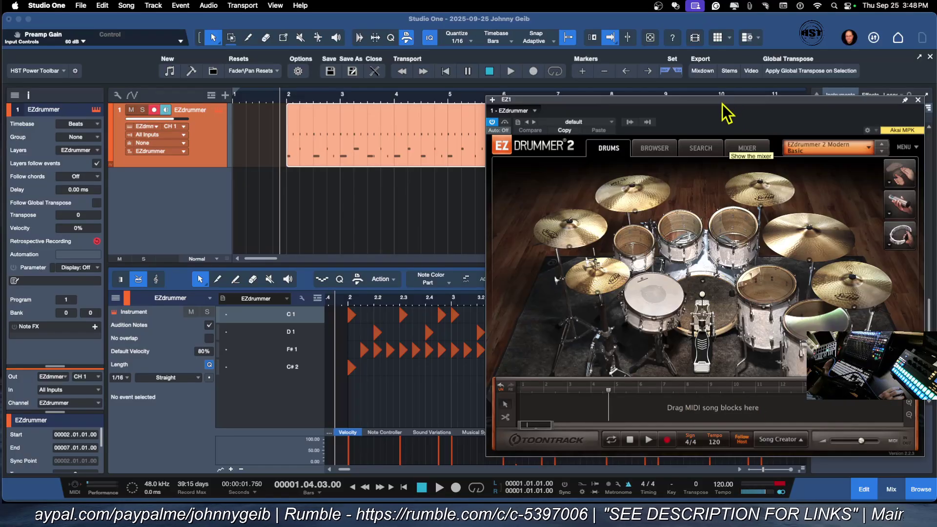
Step: Move the EZdrummer window up and left, then close it
left_click_drag(726, 99, 712, 79)
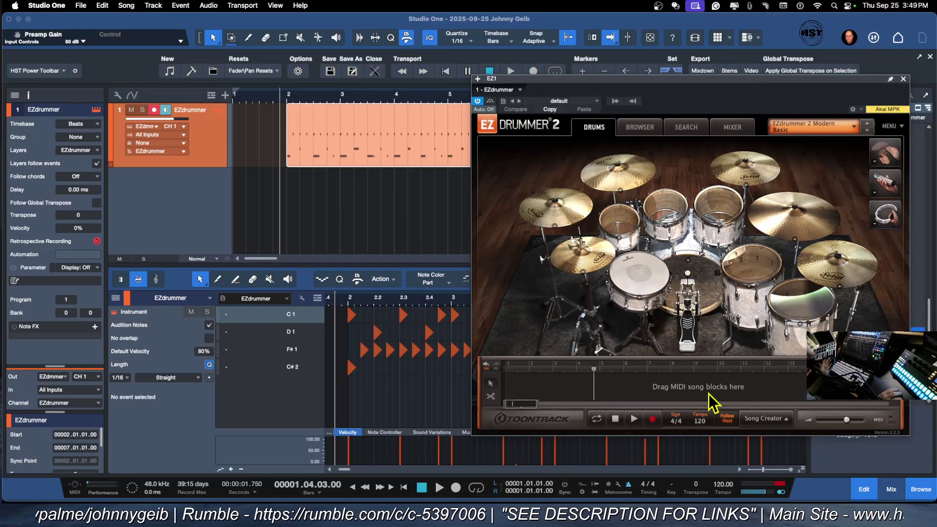
left_click(903, 80)
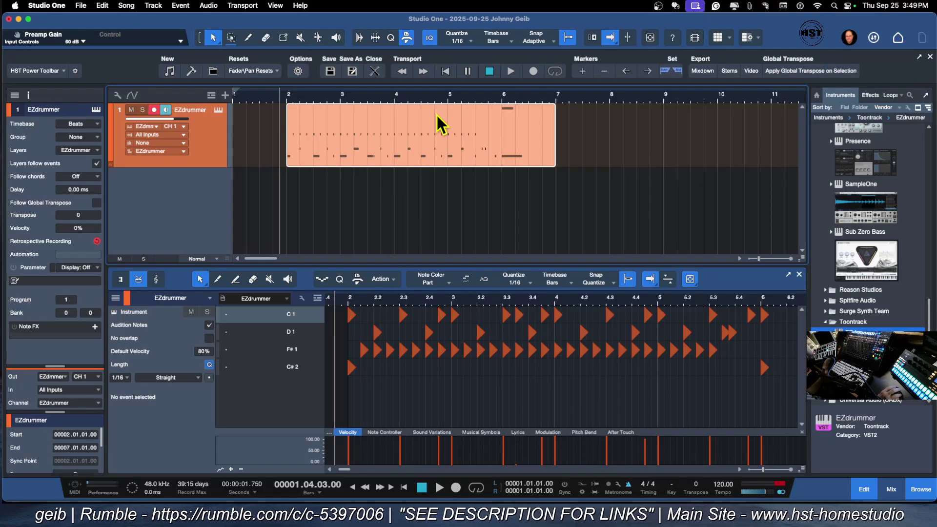